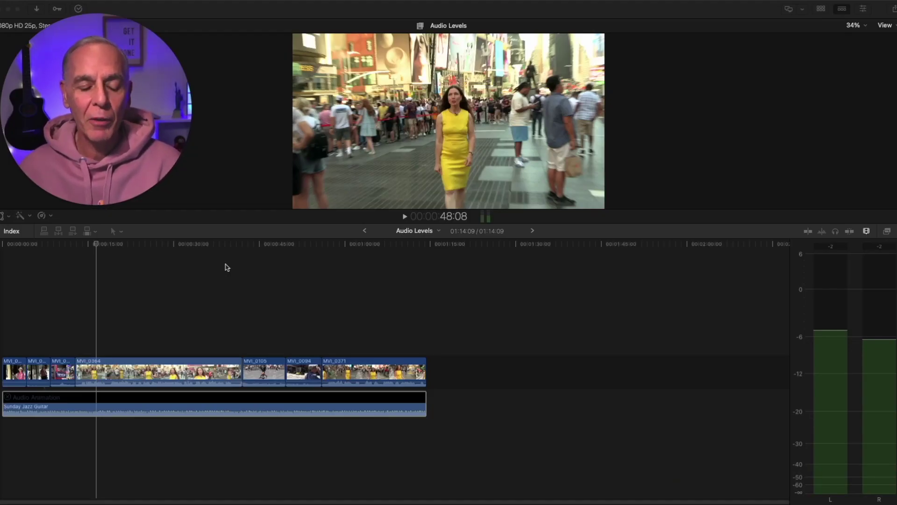
- Move the playhead to about 15 seconds and enlarge the timeline's zoom and clip height for a closer view of the waveforms
{"action": "left_click", "coordinate": [97, 244]}
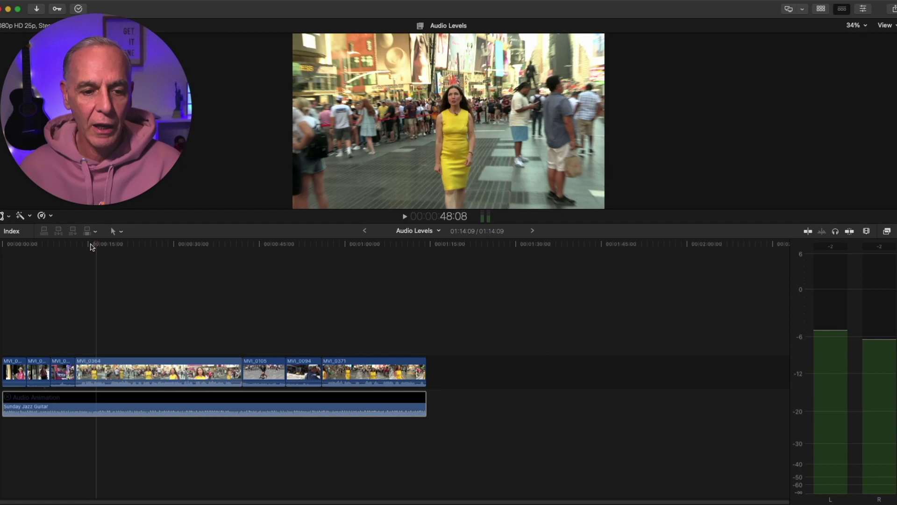
{"action": "left_click_drag", "start_coordinate": [91, 243], "coordinate": [76, 267]}
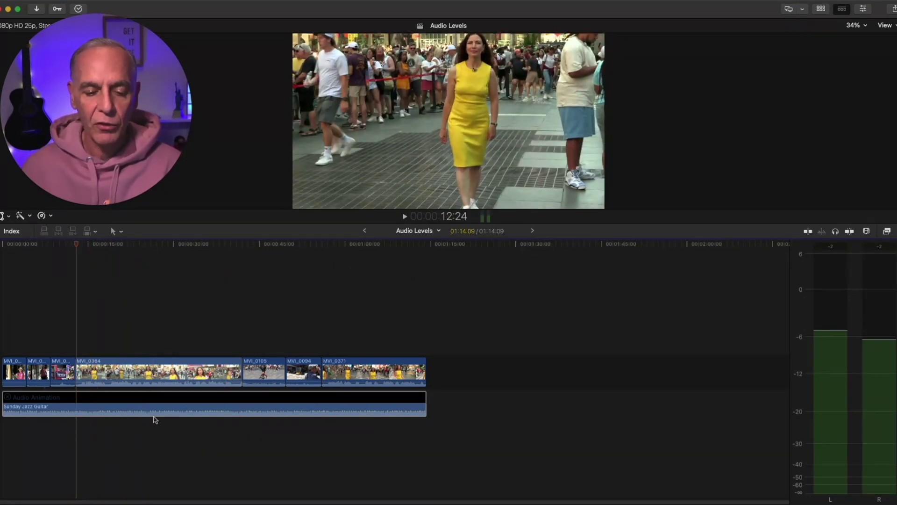
{"action": "mouse_move", "coordinate": [80, 238]}
{"action": "left_mouse_down"}
{"action": "mouse_move", "coordinate": [48, 245]}
{"action": "mouse_move", "coordinate": [88, 252]}
{"action": "left_mouse_up"}
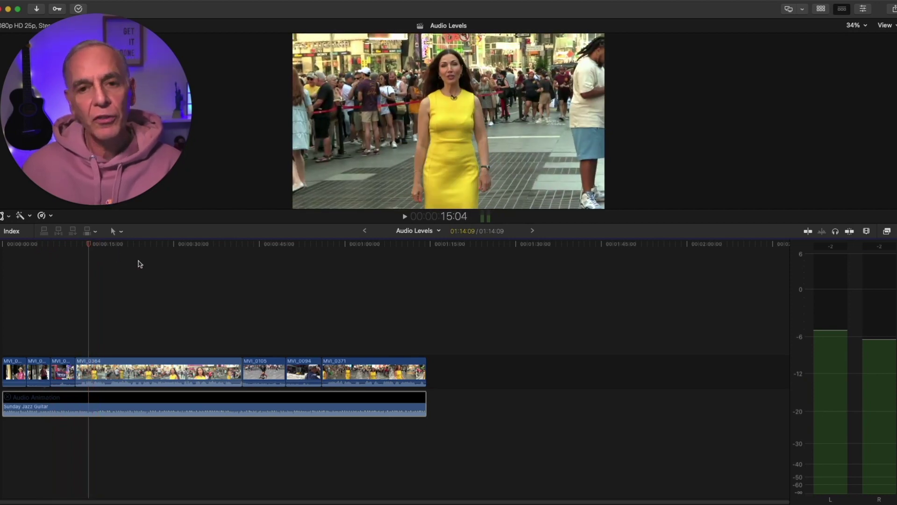
{"action": "left_click", "coordinate": [867, 231]}
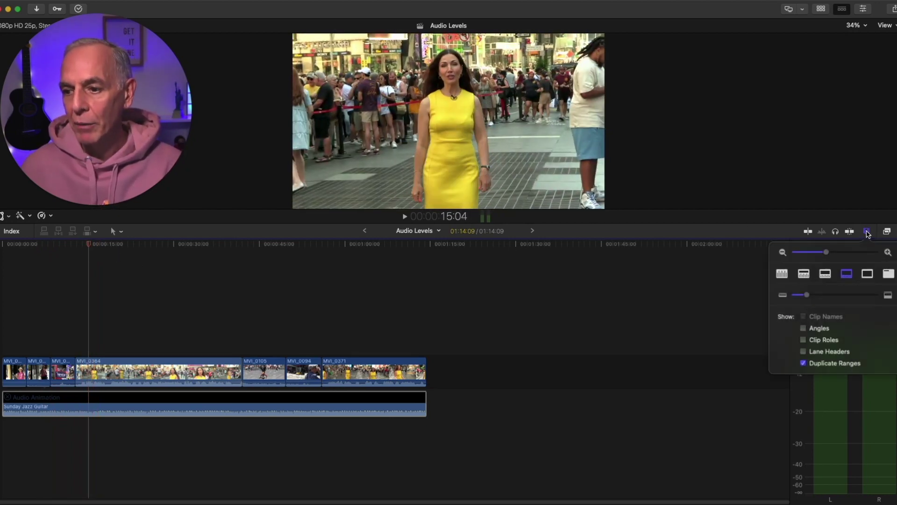
{"action": "left_click_drag", "start_coordinate": [828, 252], "coordinate": [851, 255]}
{"action": "left_click_drag", "start_coordinate": [806, 295], "coordinate": [846, 295]}
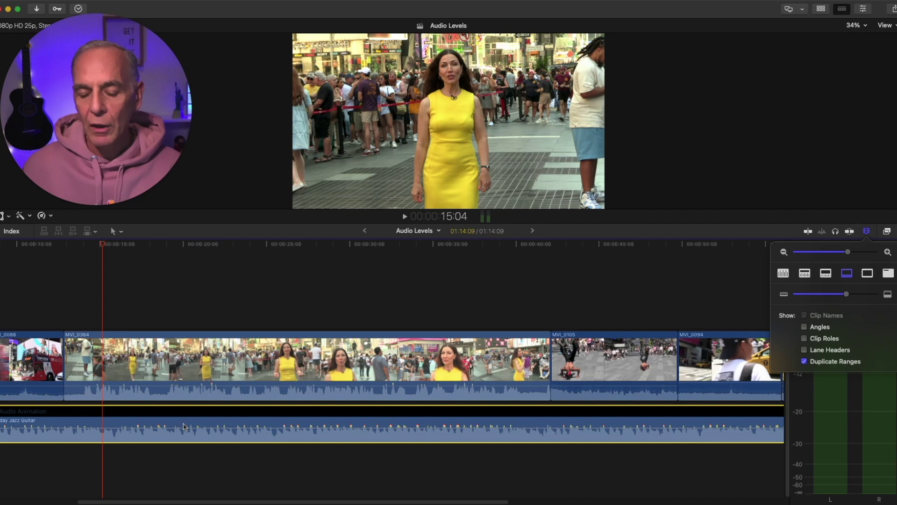
- Show the inspector and lower the overall volume of the Sunday Jazz Guitar clip to -2 dB
{"action": "left_click_drag", "start_coordinate": [182, 426], "coordinate": [181, 426]}
{"action": "left_click", "coordinate": [863, 9]}
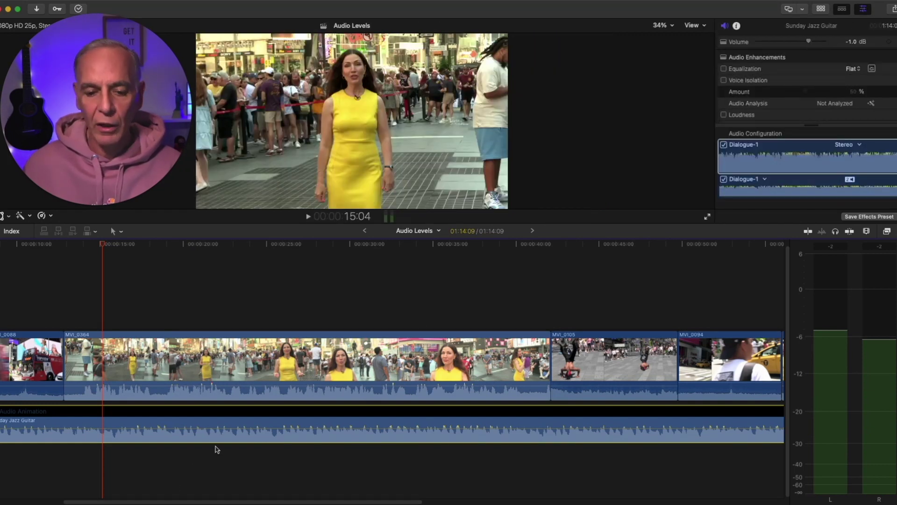
{"action": "mouse_move", "coordinate": [221, 427]}
{"action": "left_mouse_down"}
{"action": "mouse_move", "coordinate": [224, 420]}
{"action": "mouse_move", "coordinate": [229, 430]}
{"action": "mouse_move", "coordinate": [236, 425]}
{"action": "left_mouse_up"}
{"action": "left_click", "coordinate": [888, 41]}
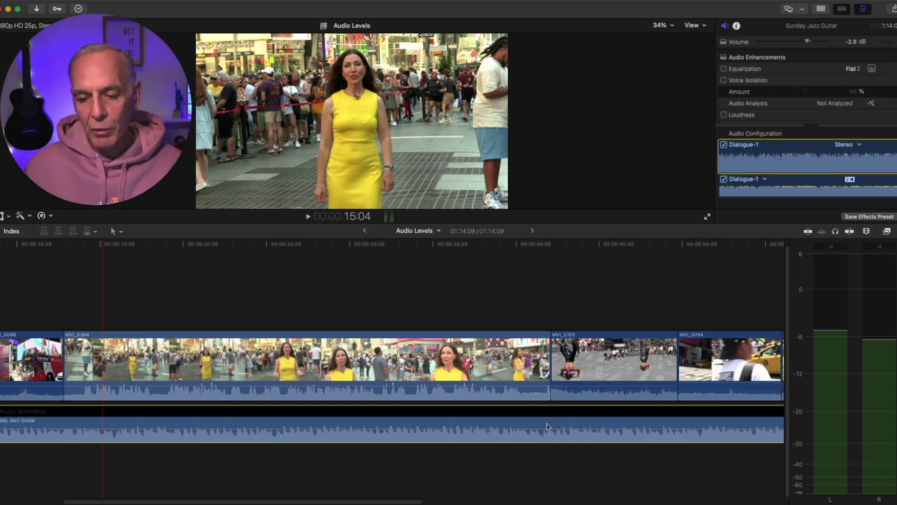
- Add volume keyframes to the Sunday Jazz Guitar clip beneath the start and end of the MVI_0364 clip
{"action": "left_click_drag", "start_coordinate": [87, 429], "coordinate": [63, 429]}
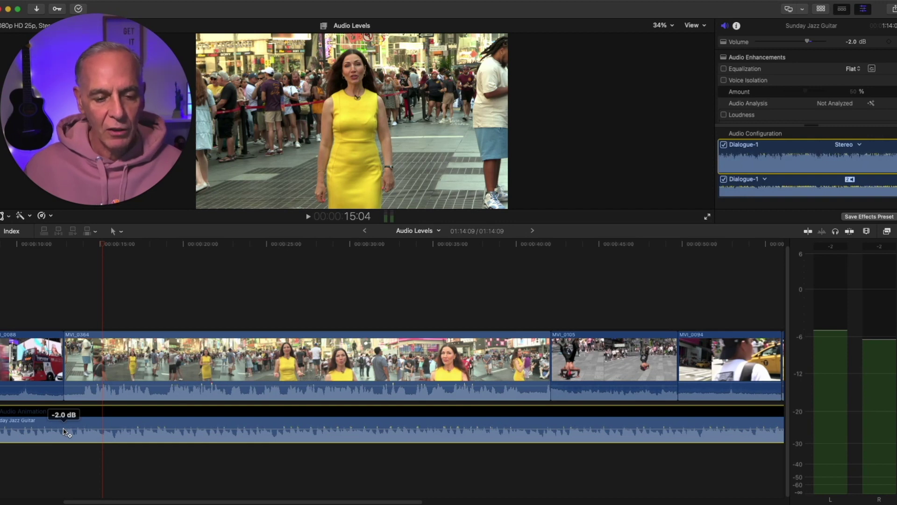
{"action": "left_click_drag", "start_coordinate": [63, 428], "coordinate": [63, 429]}
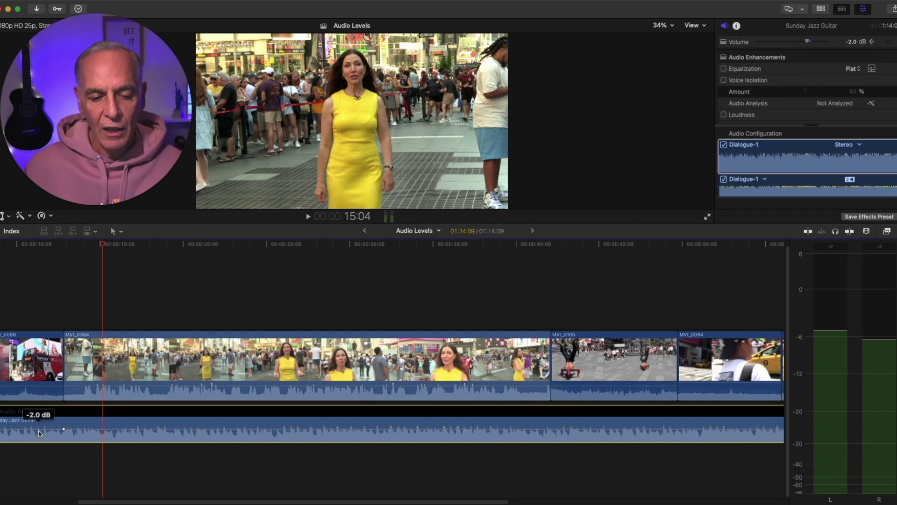
{"action": "left_click", "coordinate": [77, 428], "text": "alt"}
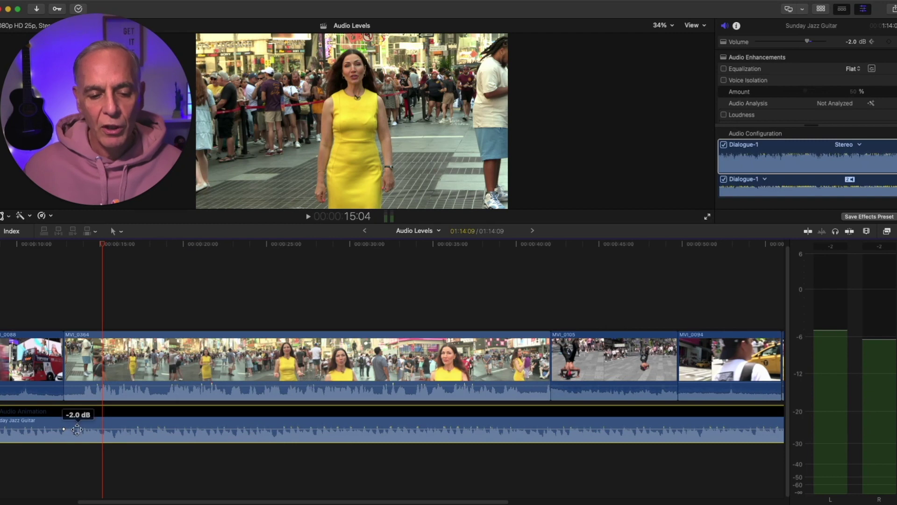
{"action": "left_click", "coordinate": [550, 435]}
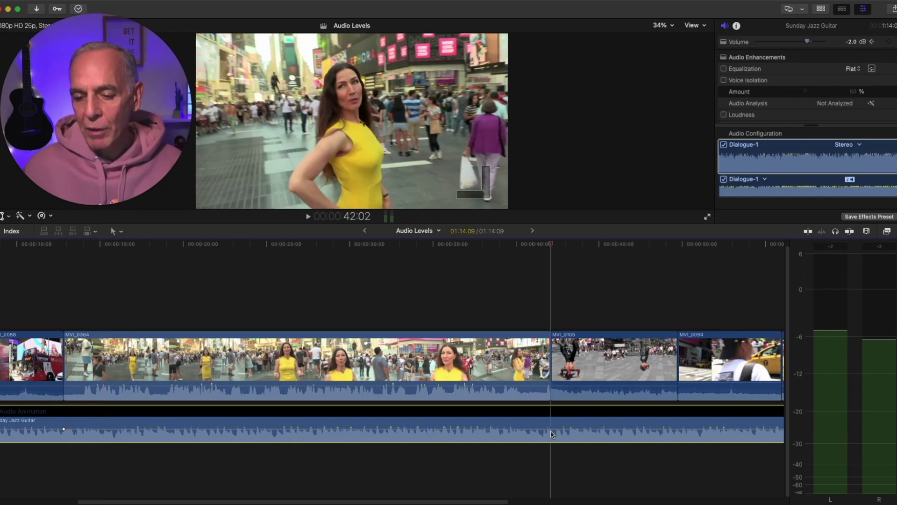
{"action": "left_click", "coordinate": [553, 429], "text": "alt"}
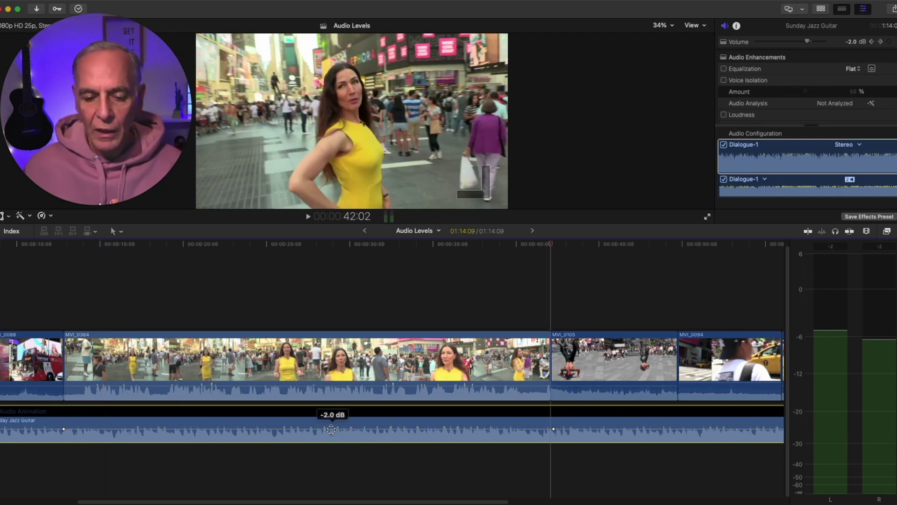
- Add a second keyframe just inside each existing one and lower the music between the inner pair to -14 dB
{"action": "left_click_drag", "start_coordinate": [331, 429], "coordinate": [330, 429]}
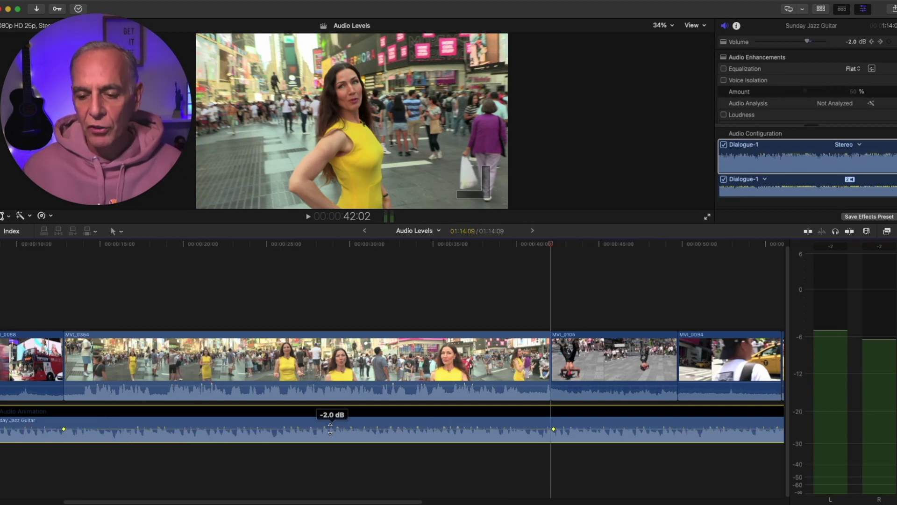
{"action": "left_click", "coordinate": [74, 429], "text": "alt"}
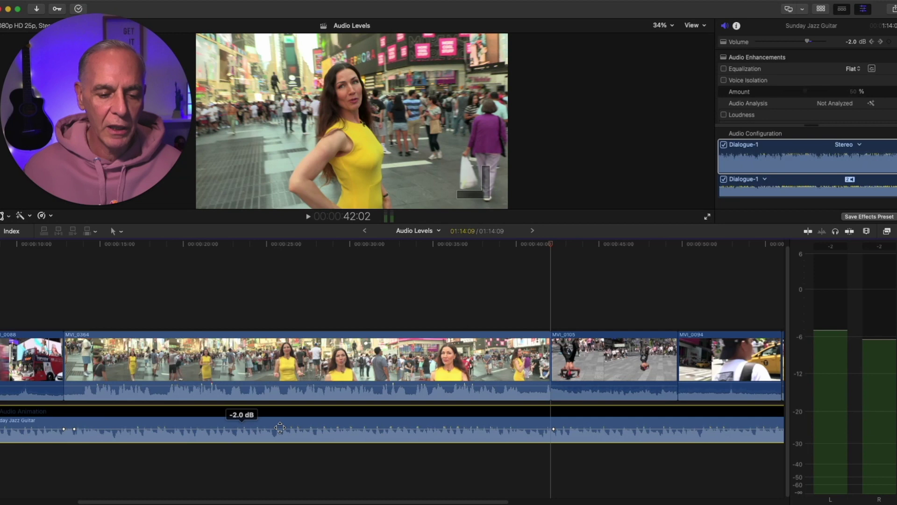
{"action": "left_click", "coordinate": [544, 429], "text": "alt"}
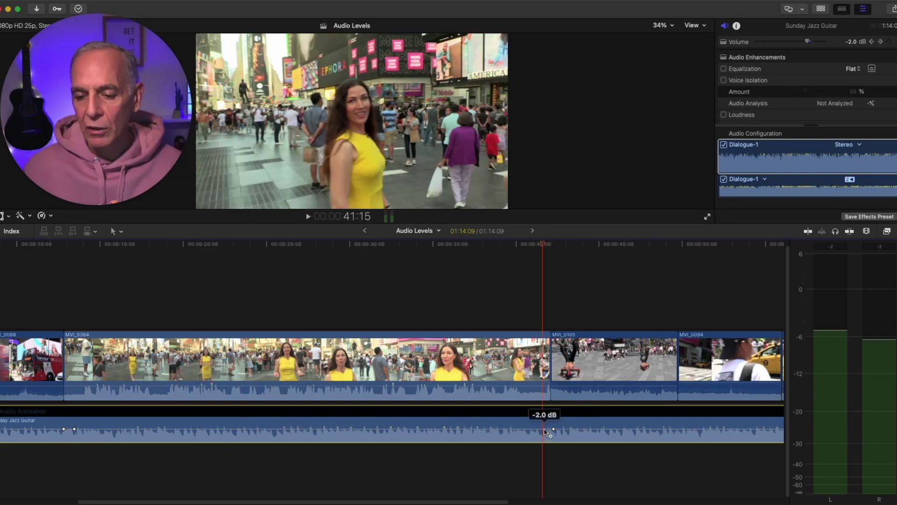
{"action": "left_click_drag", "start_coordinate": [321, 426], "coordinate": [321, 431]}
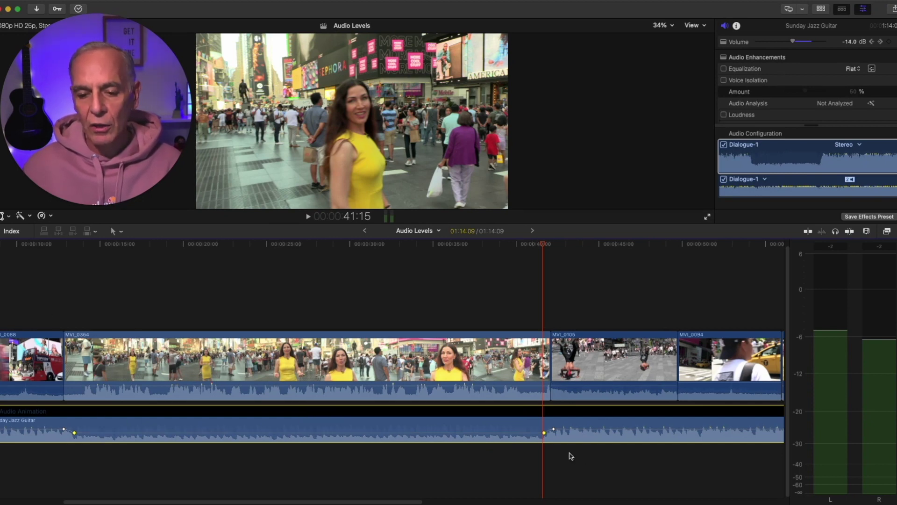
- Shift the music keyframe pairs outward so the fade-down precedes MVI_0364 and the fade-up follows its end
{"action": "mouse_move", "coordinate": [554, 429]}
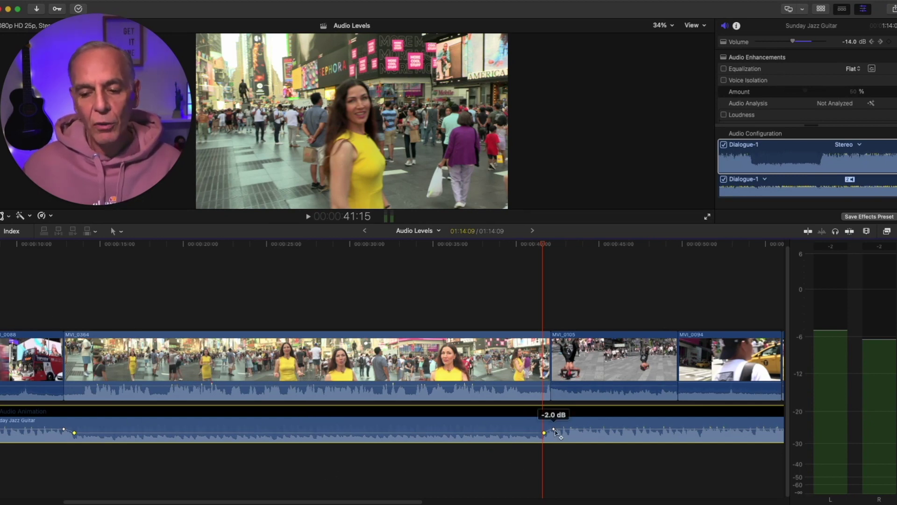
{"action": "mouse_move", "coordinate": [554, 429]}
{"action": "left_mouse_down"}
{"action": "mouse_move", "coordinate": [567, 429]}
{"action": "mouse_move", "coordinate": [554, 434]}
{"action": "left_mouse_up"}
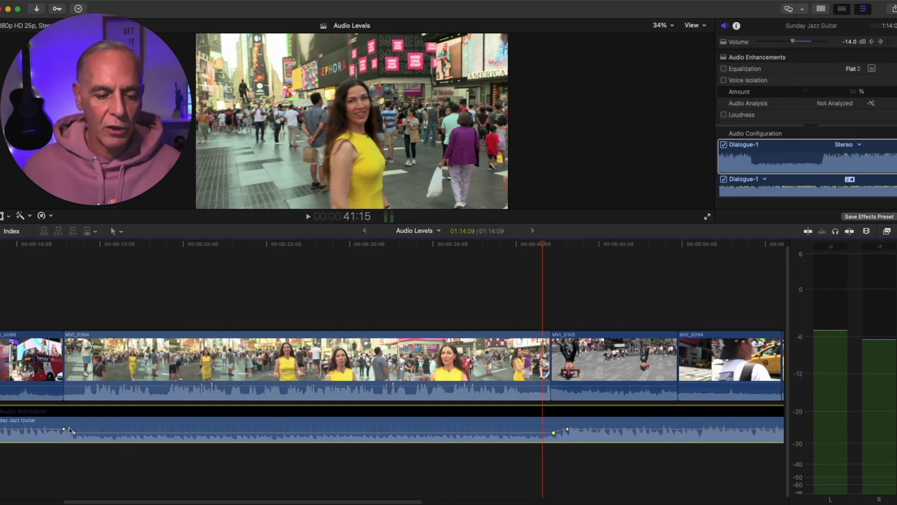
{"action": "left_click_drag", "start_coordinate": [64, 429], "coordinate": [43, 429]}
{"action": "mouse_move", "coordinate": [75, 433]}
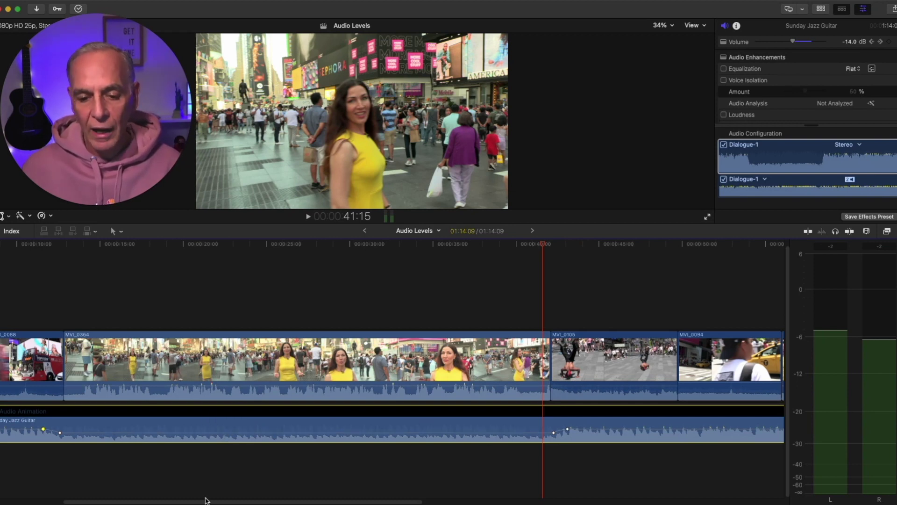
- Reset the Sunday Jazz Guitar clip's volume parameter to remove its keyframes and level changes
{"action": "left_click", "coordinate": [246, 432]}
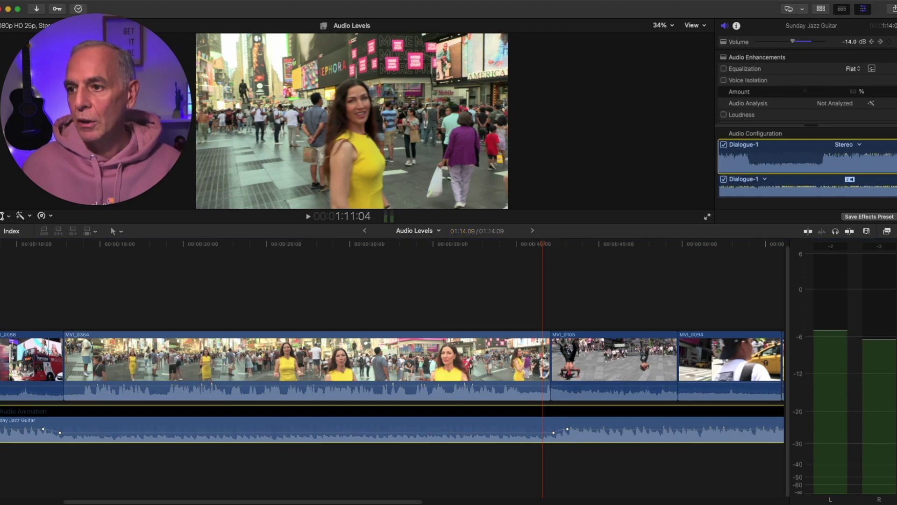
{"action": "left_click", "coordinate": [893, 41]}
{"action": "left_click", "coordinate": [879, 48]}
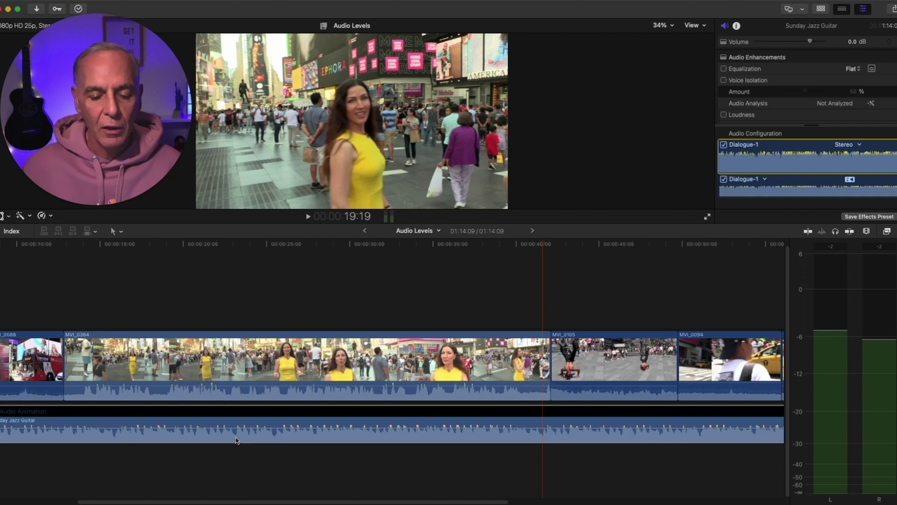
- Set the music clip's volume to -2 dB, and use Range Selection to lower the part beneath MVI_0364 to -20 dB
{"action": "left_click_drag", "start_coordinate": [239, 423], "coordinate": [239, 427]}
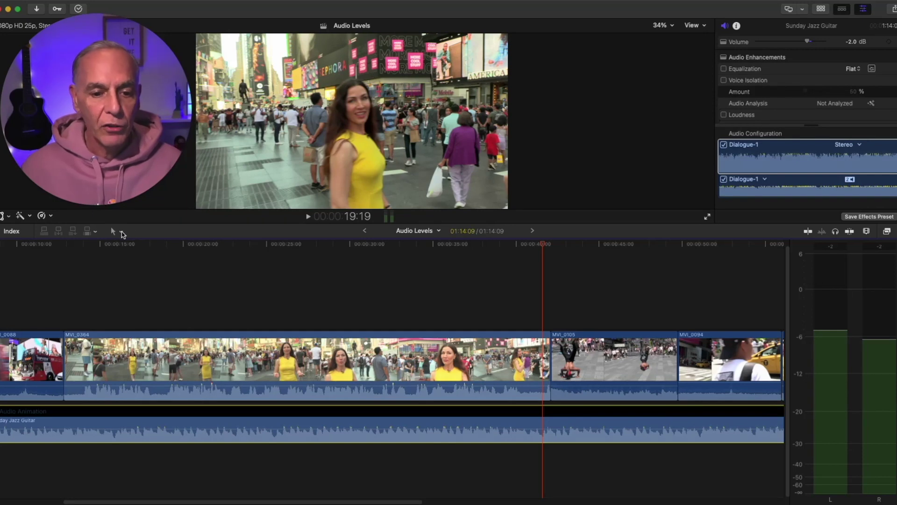
{"action": "left_click", "coordinate": [122, 233]}
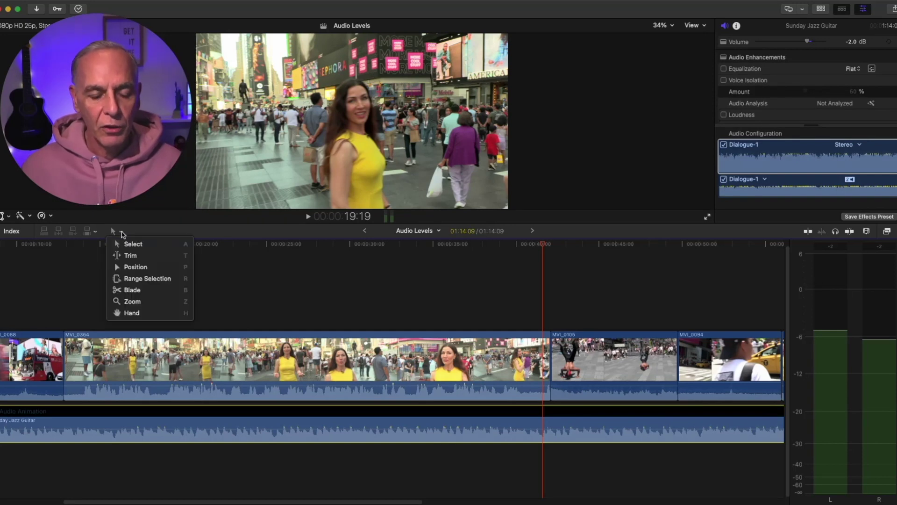
{"action": "left_click", "coordinate": [134, 278]}
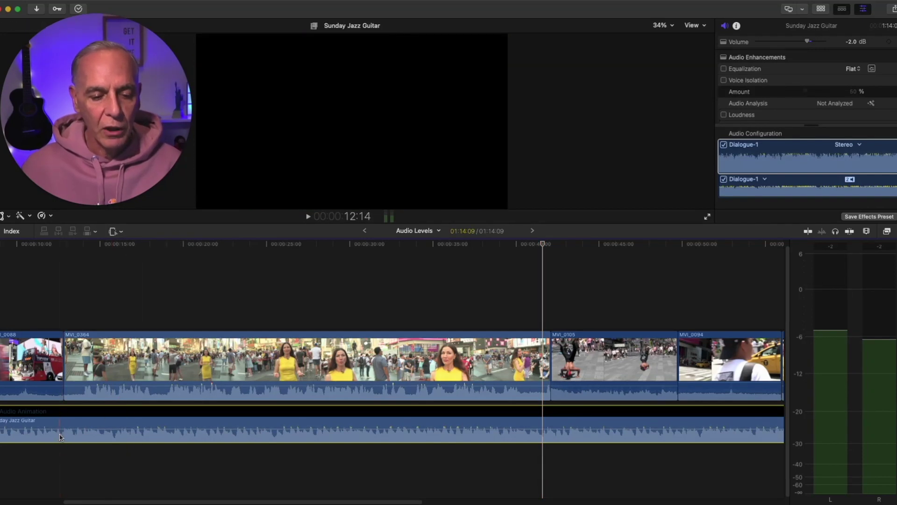
{"action": "left_click_drag", "start_coordinate": [61, 436], "coordinate": [550, 442]}
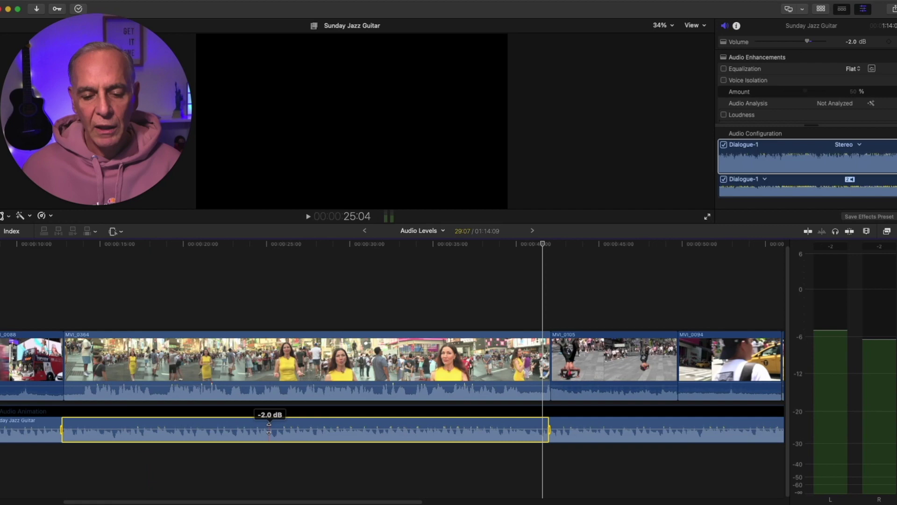
{"action": "left_click_drag", "start_coordinate": [269, 428], "coordinate": [272, 433]}
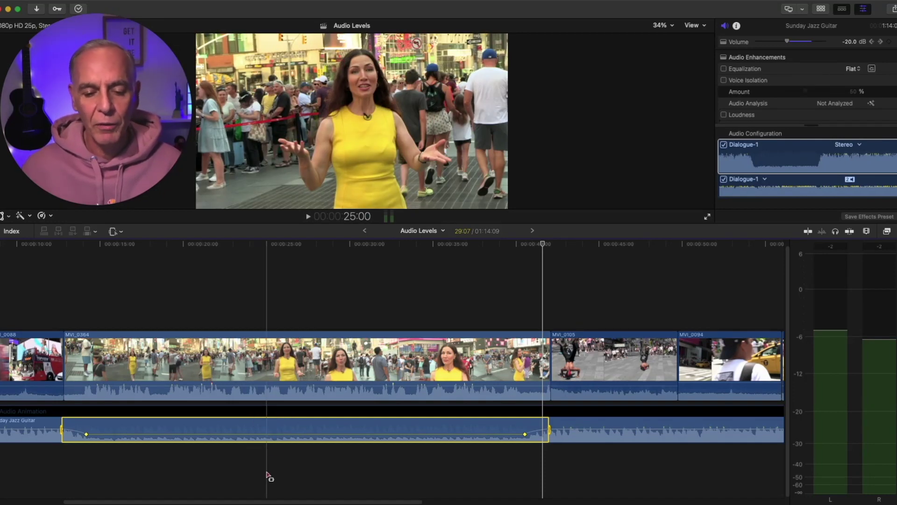
{"action": "left_click", "coordinate": [268, 477]}
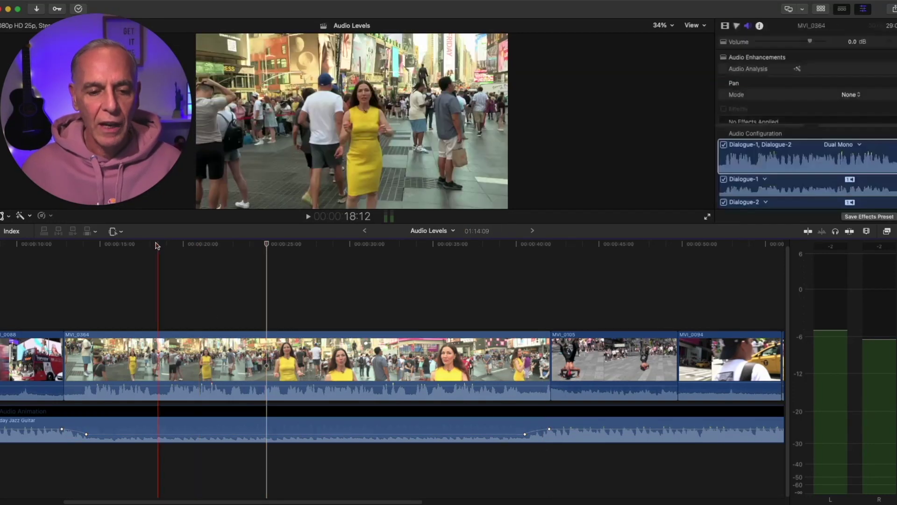
- Return to the Select tool and shorten the music's fade-down by moving its lower keyframe closer to the first one
{"action": "left_click", "coordinate": [121, 231]}
{"action": "left_click", "coordinate": [133, 243]}
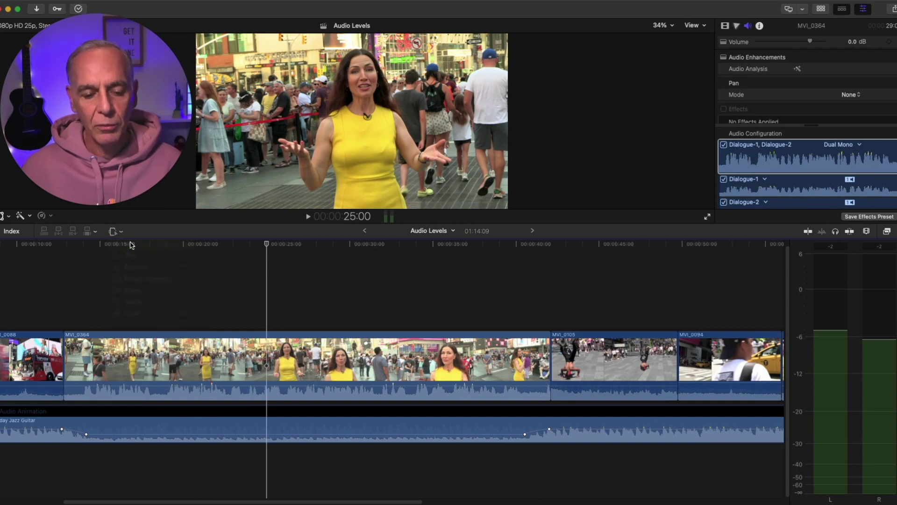
{"action": "left_click_drag", "start_coordinate": [86, 434], "coordinate": [63, 429]}
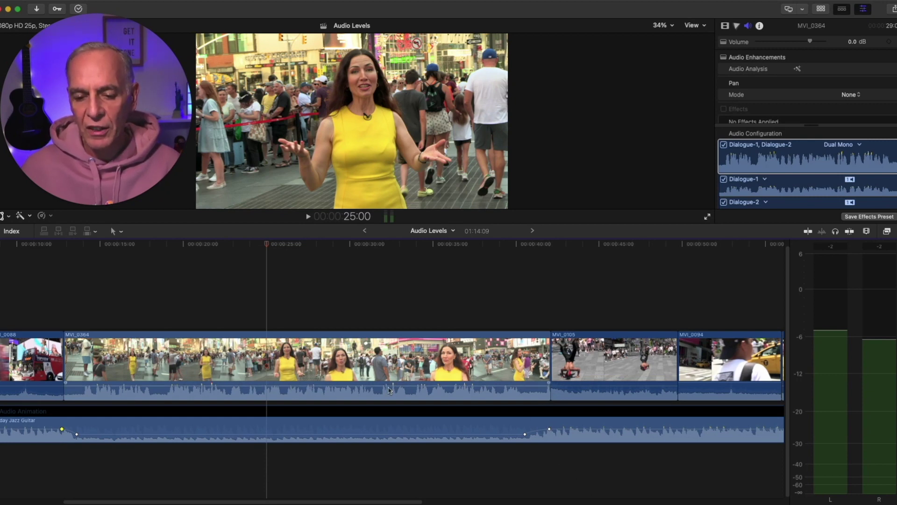
- Add volume keyframes around the MVI_0364 audio peak just before 22 seconds and lower the middle one to -12 dB
{"action": "left_click", "coordinate": [867, 232]}
{"action": "left_click_drag", "start_coordinate": [847, 253], "coordinate": [862, 253]}
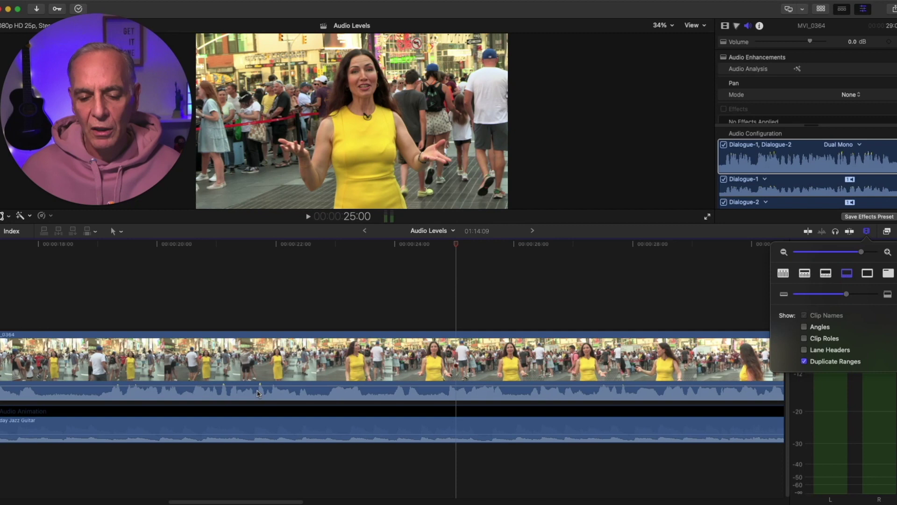
{"action": "left_click_drag", "start_coordinate": [862, 255], "coordinate": [864, 253]}
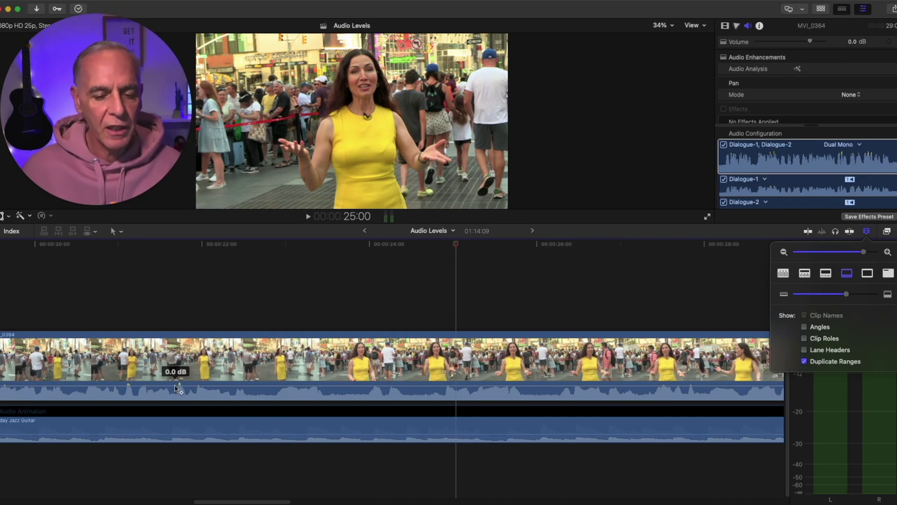
{"action": "left_click", "coordinate": [176, 386], "text": "alt"}
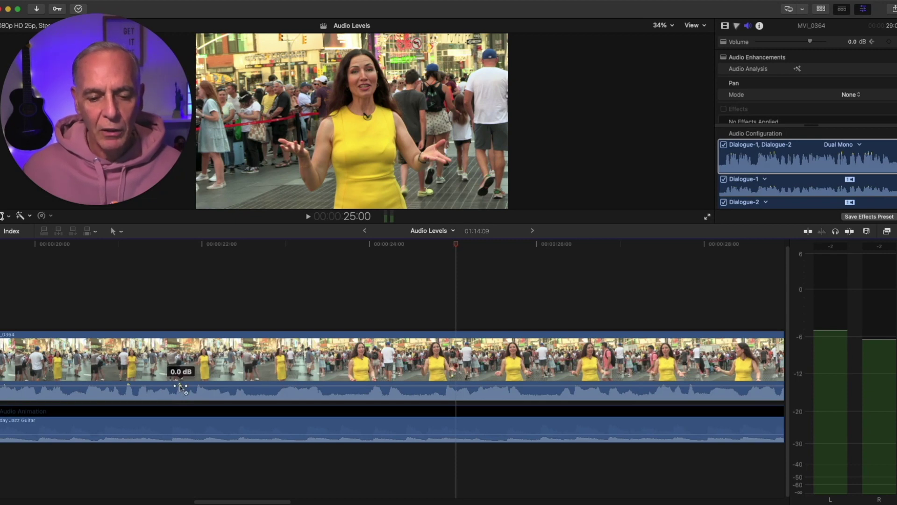
{"action": "left_click", "coordinate": [180, 387]}
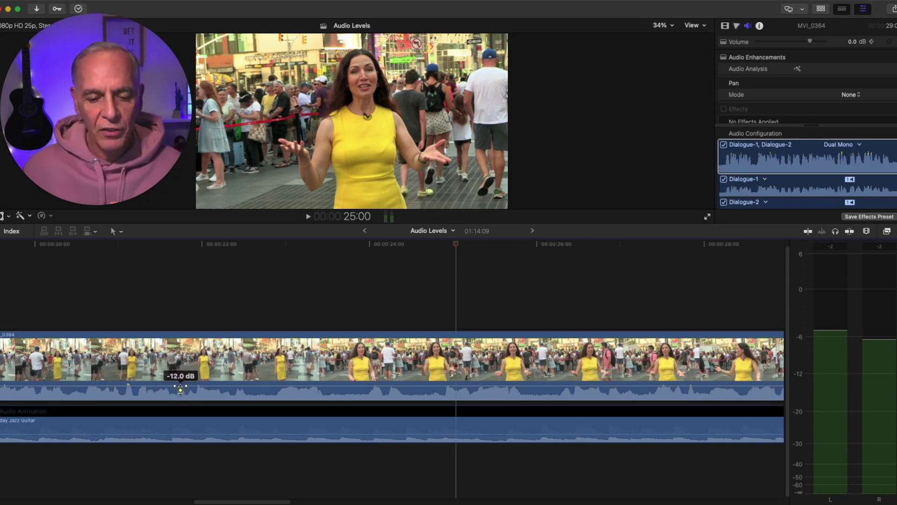